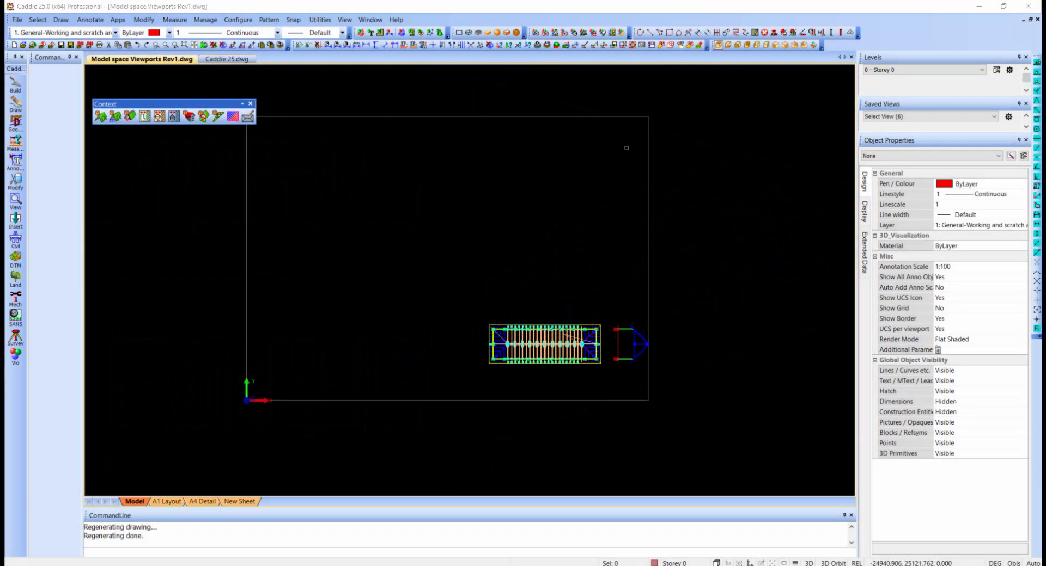
Step: Split the model space into the Three: Right viewport arrangement
right_click(347, 141)
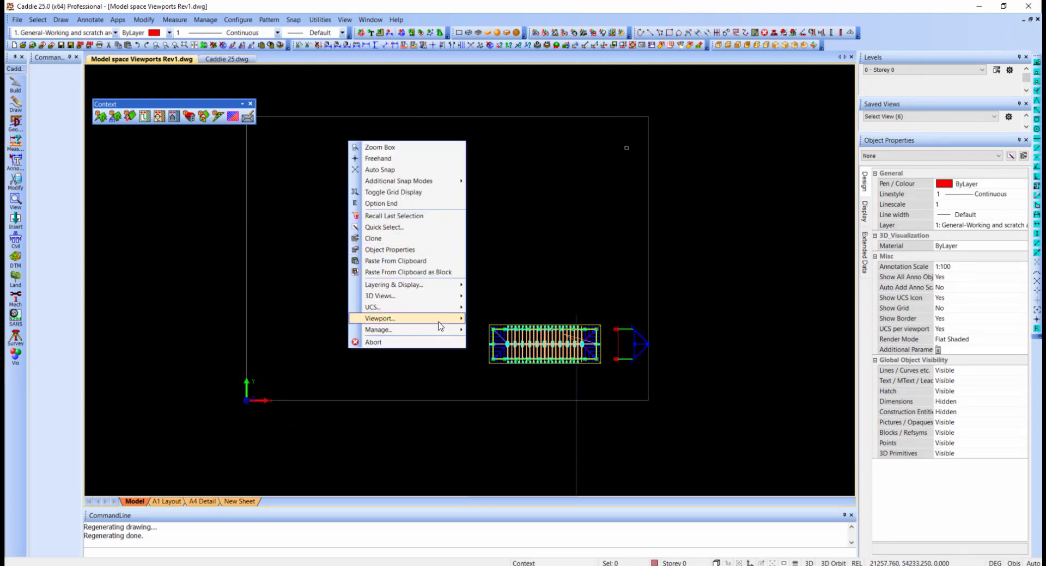
mouse_move(441, 325)
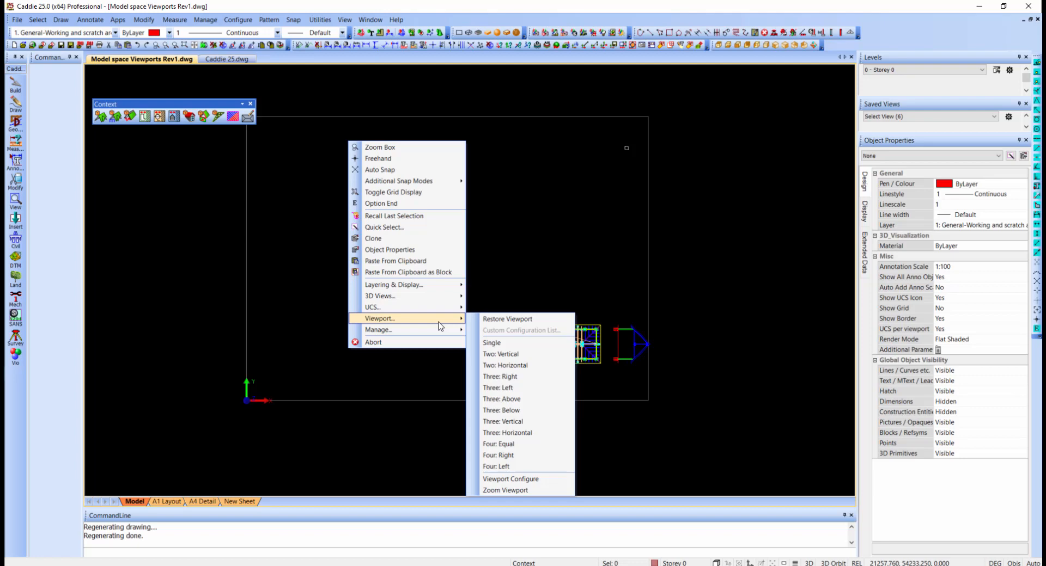
click(559, 379)
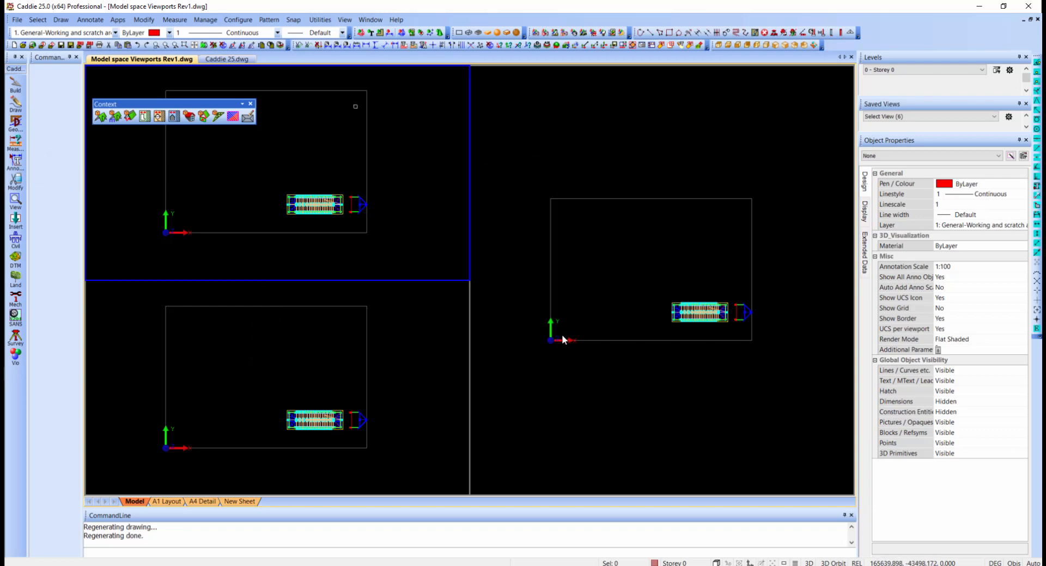
Step: Orbit the large viewport to an angled 3D view and frame the timber building in it
click(568, 295)
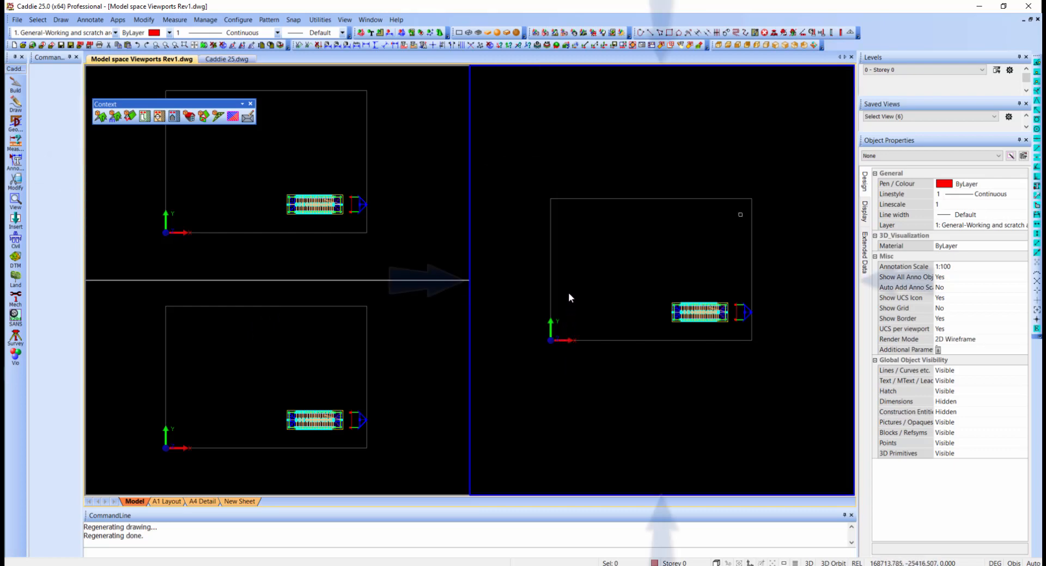
click(428, 333)
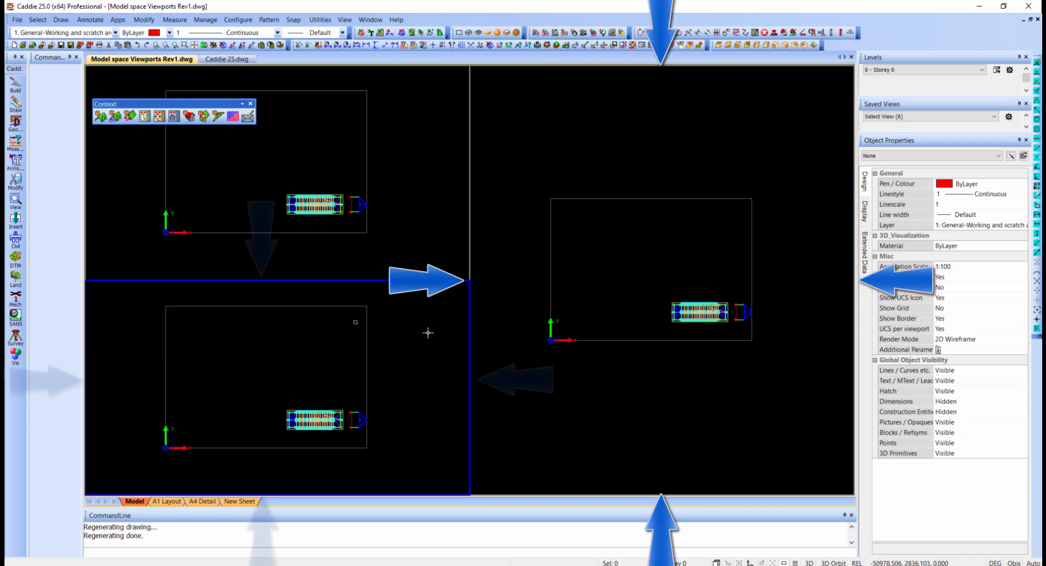
click(567, 295)
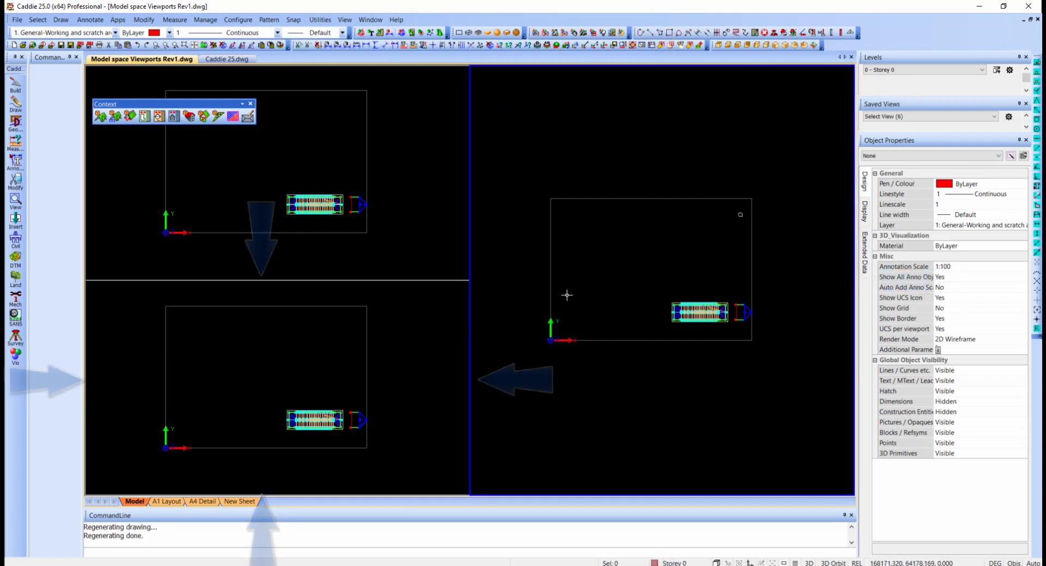
mouse_move(566, 294)
shift+mouse_down()
mouse_move(653, 373)
mouse_move(662, 212)
mouse_move(646, 328)
mouse_move(713, 335)
mouse_move(700, 329)
mouse_move(747, 273)
mouse_move(676, 345)
mouse_move(738, 338)
shift+mouse_up()
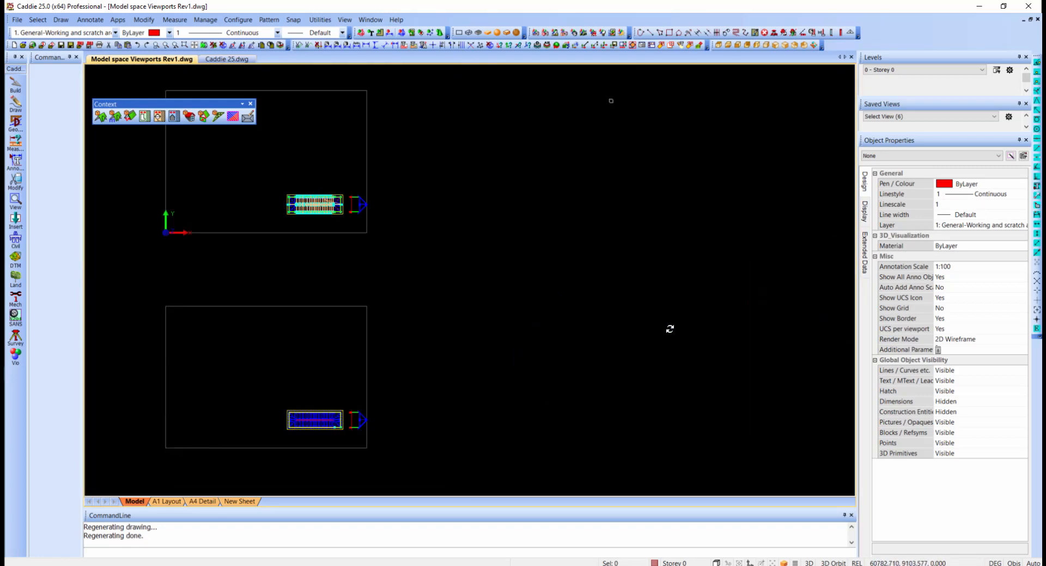
scroll(603, 360, up, 2)
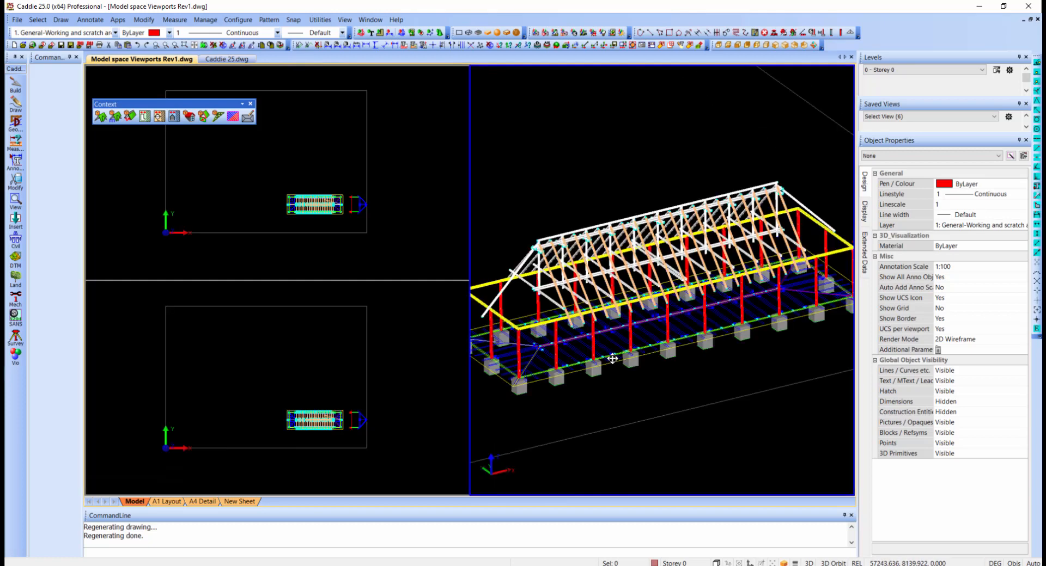
Step: Set the upper small viewport to the front elevation of the building and centre it there
click(369, 210)
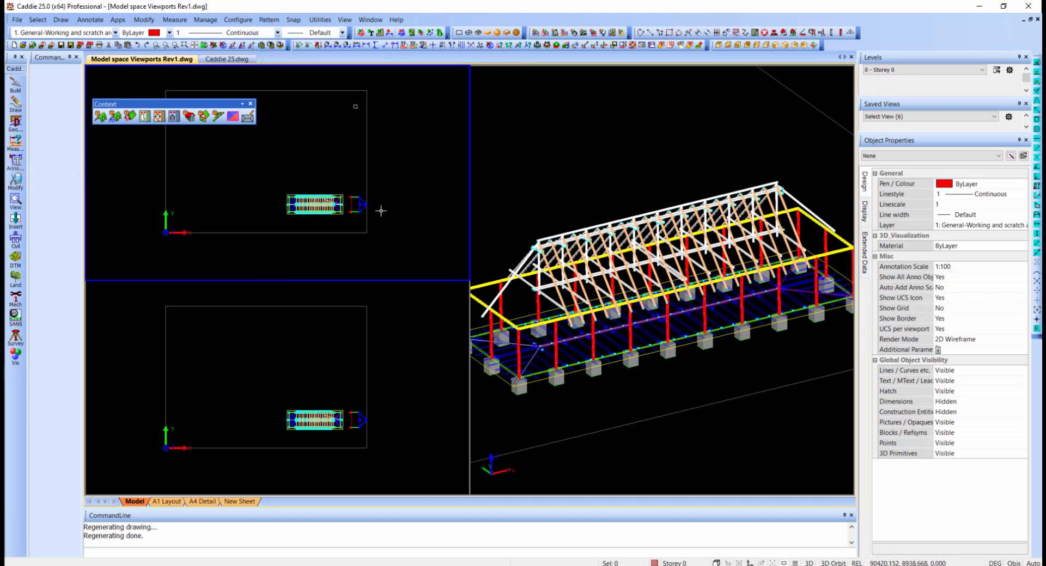
click(739, 47)
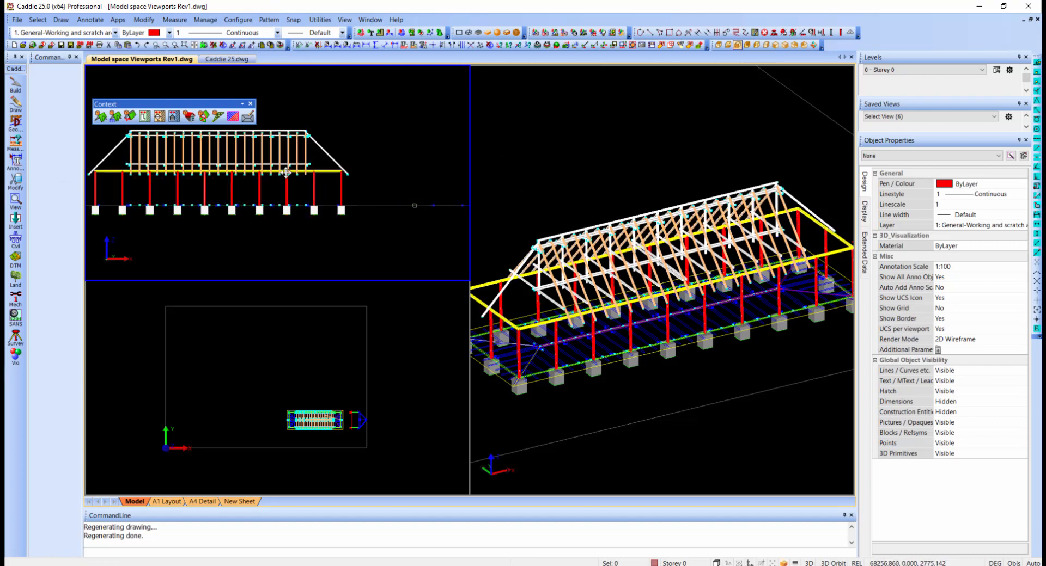
middle_drag(285, 173, 327, 190)
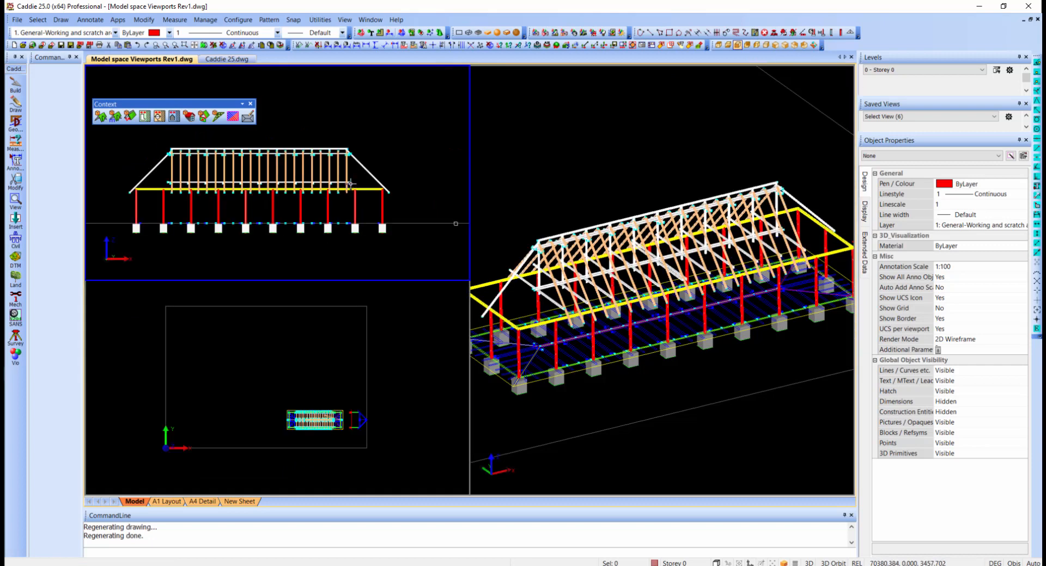
Step: Enlarge the building's plan in the lower small viewport so that it fills the viewport
click(314, 391)
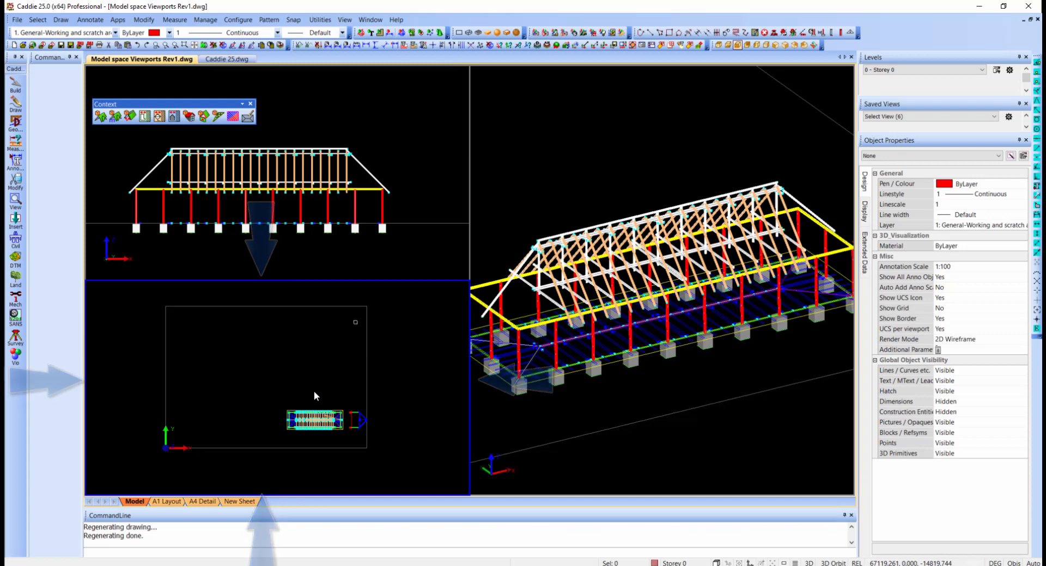
middle_drag(320, 427, 297, 392)
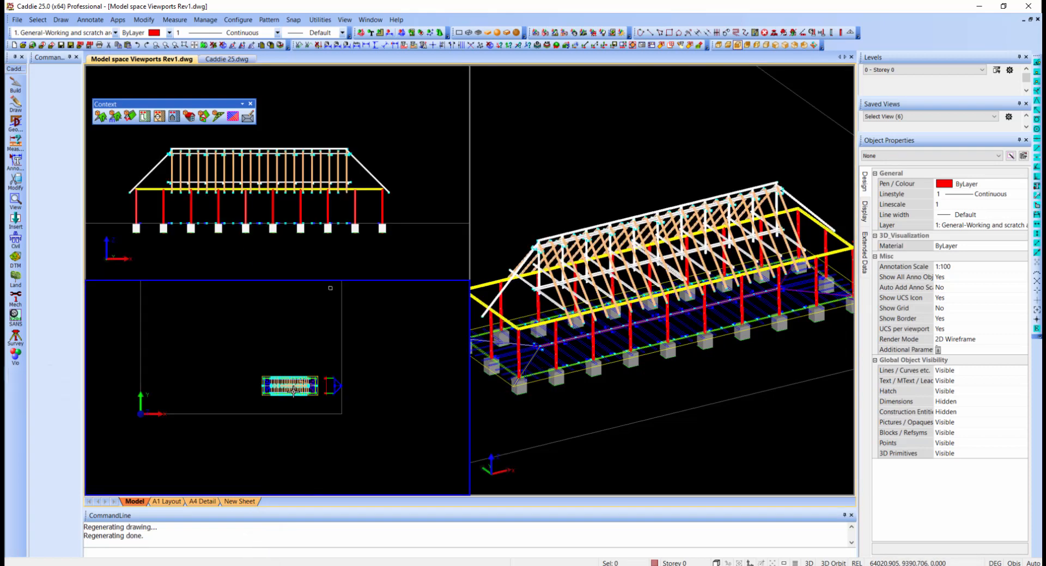
scroll(298, 388, up, 6)
scroll(306, 384, up, 3)
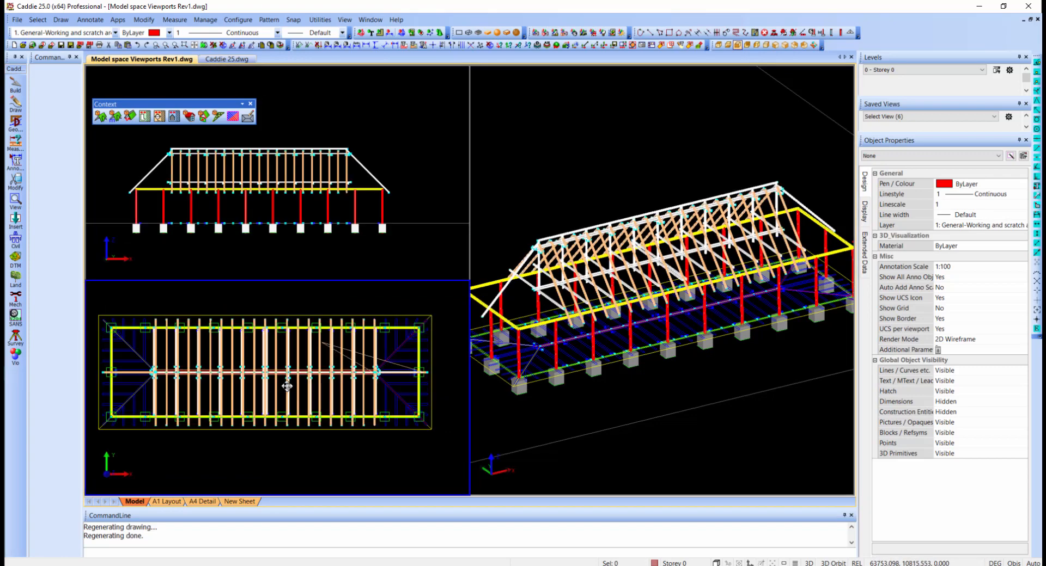
middle_drag(286, 387, 296, 390)
scroll(296, 389, up, 1)
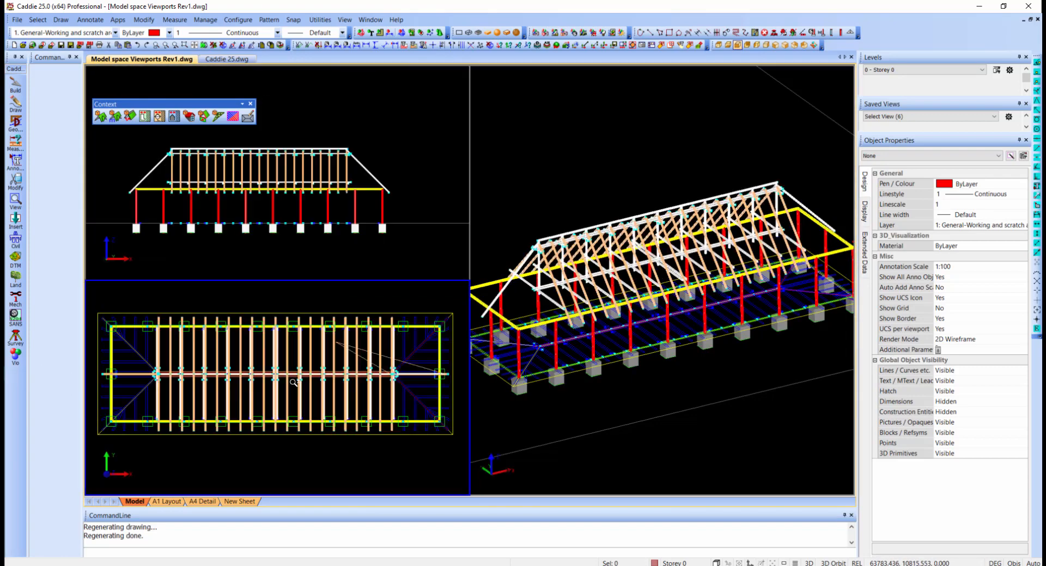
Step: Select the first five uprights with footings along the building's front row in the 3D viewport
click(655, 227)
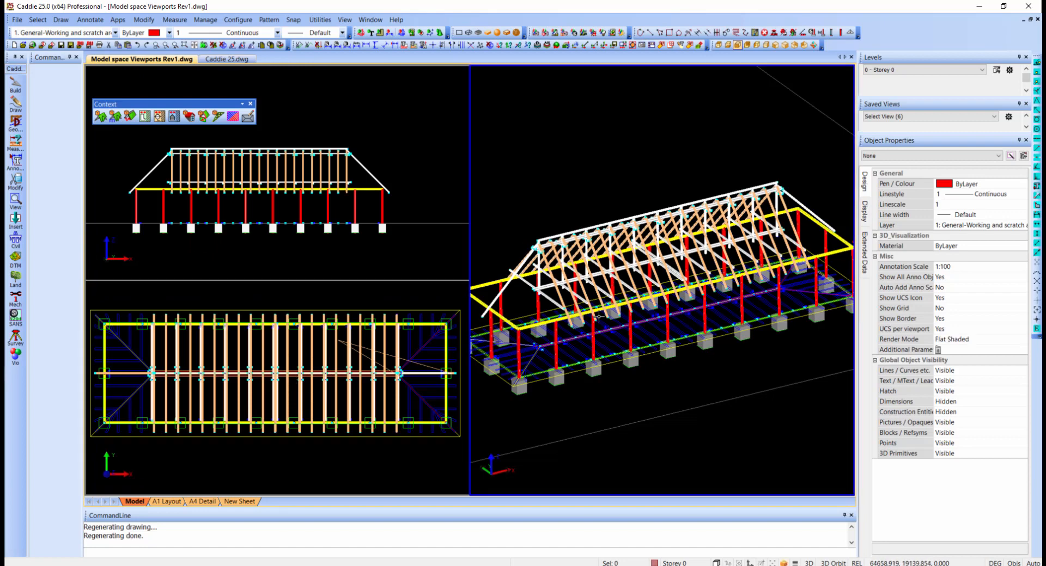
click(526, 391)
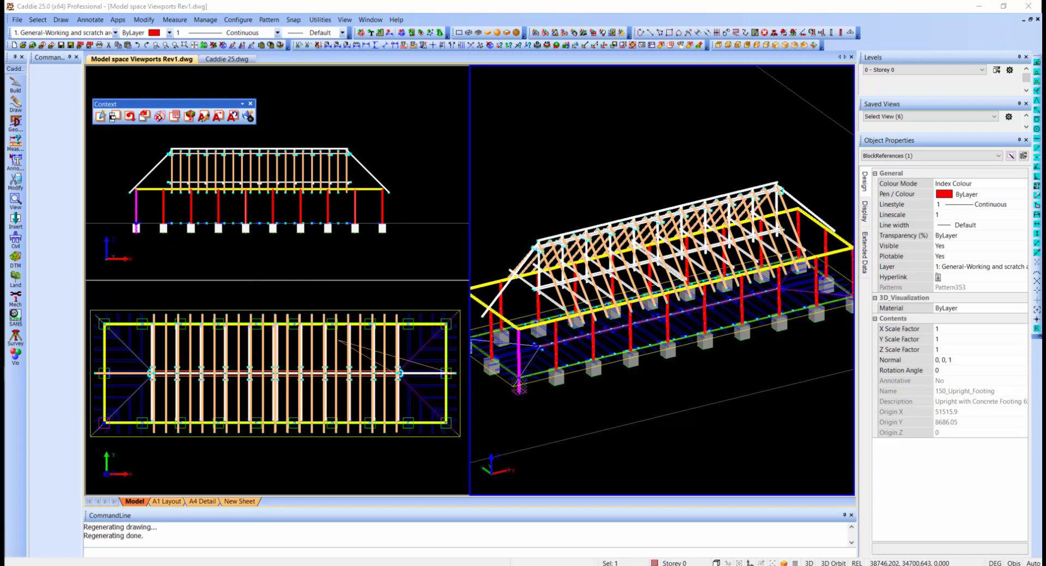
click(555, 382)
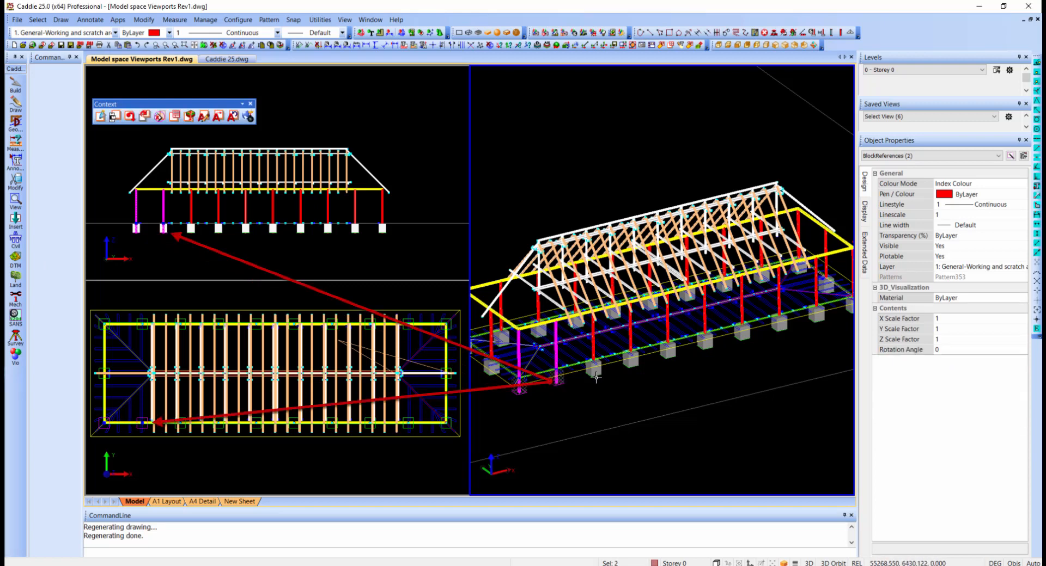
click(595, 376)
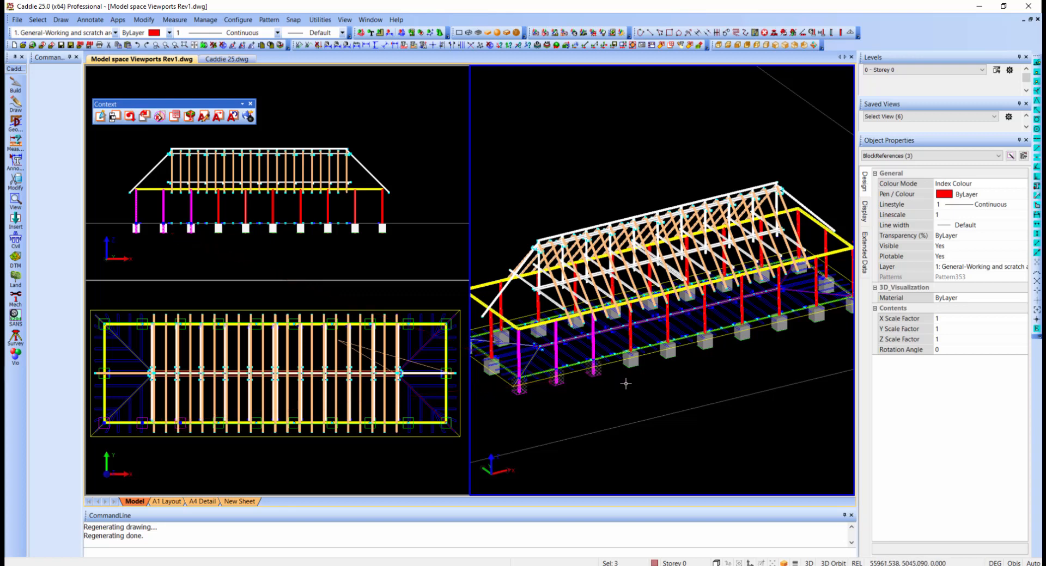
click(635, 368)
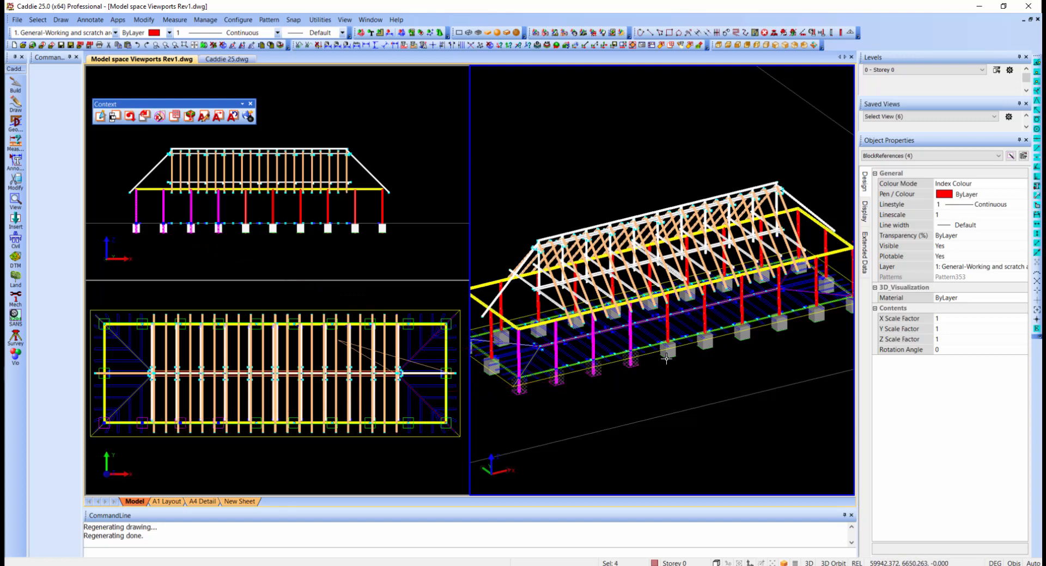
click(666, 358)
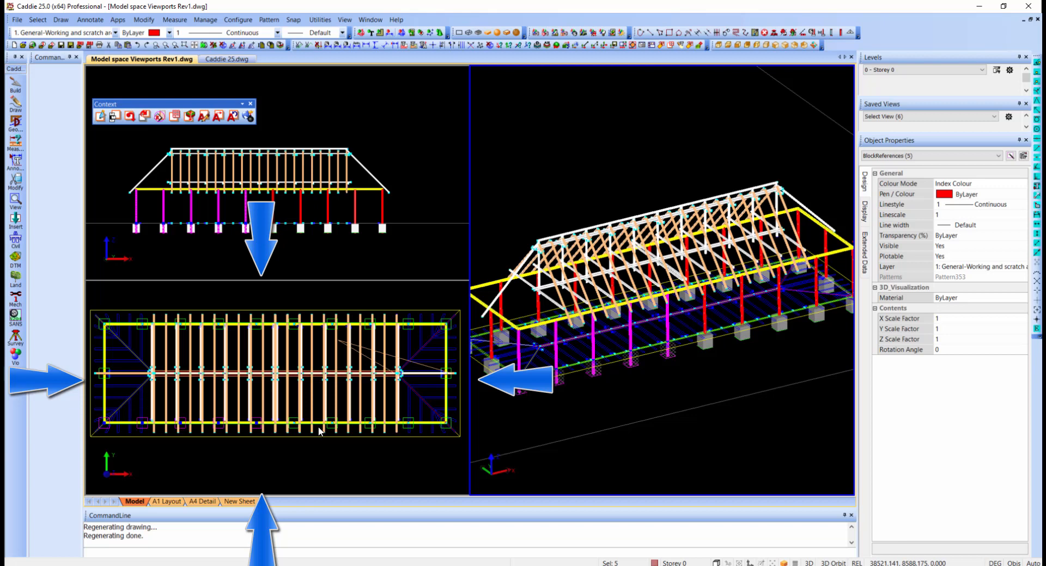
Step: Add the remaining five front-row uprights to the selection from the plan viewport
click(294, 430)
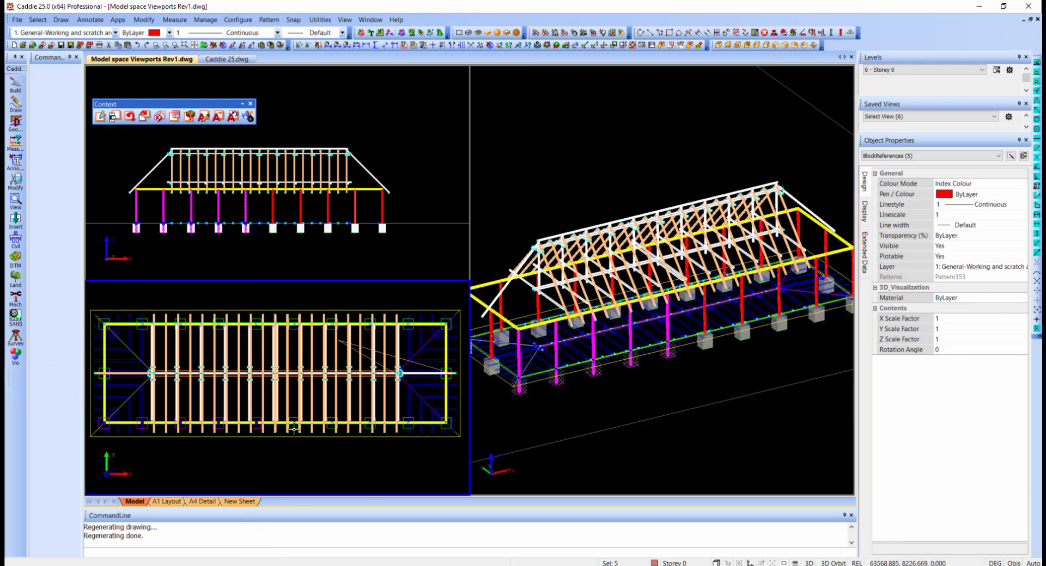
click(294, 425)
click(331, 425)
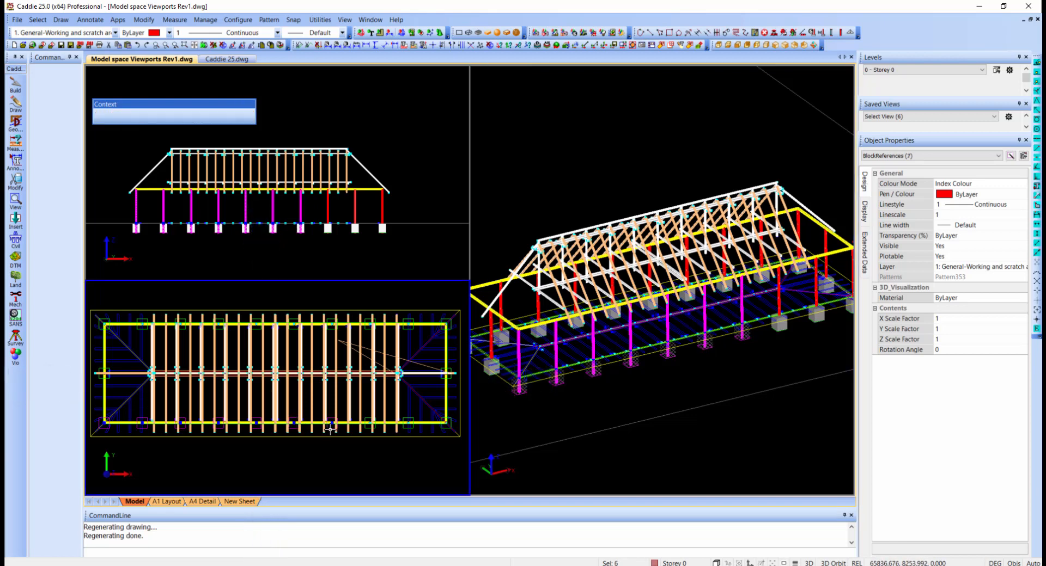
click(367, 428)
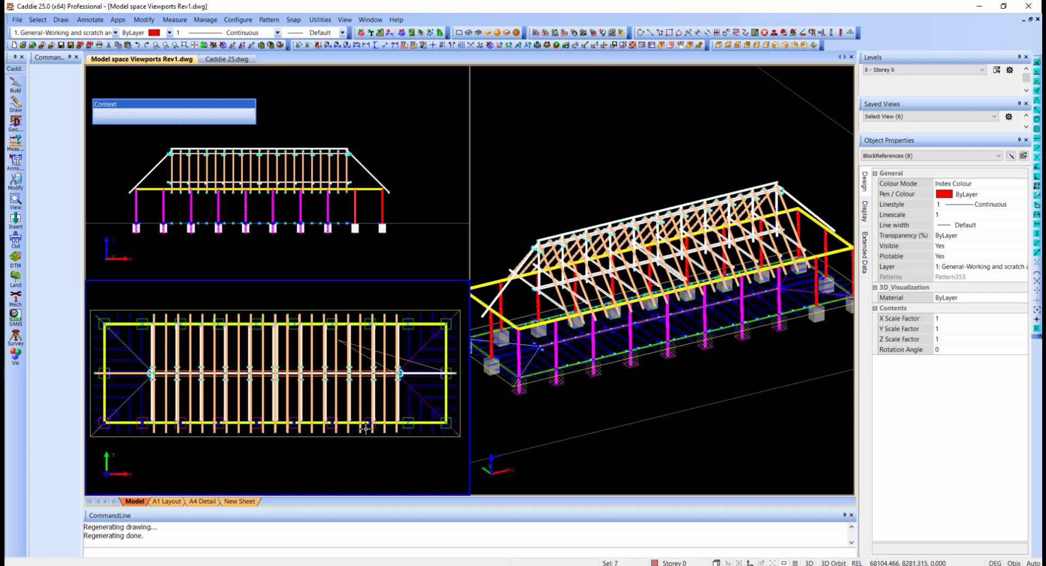
click(404, 428)
click(442, 428)
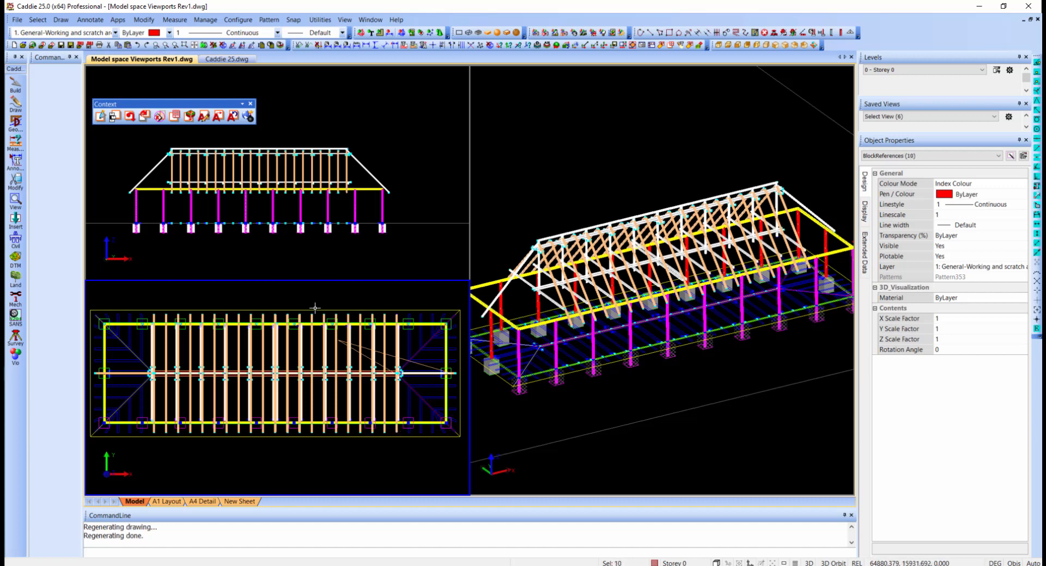
Step: Copy the ten selected uprights 2500 outward from the front row in negative Y, using the outline's corner endpoint as origin
right_click(314, 308)
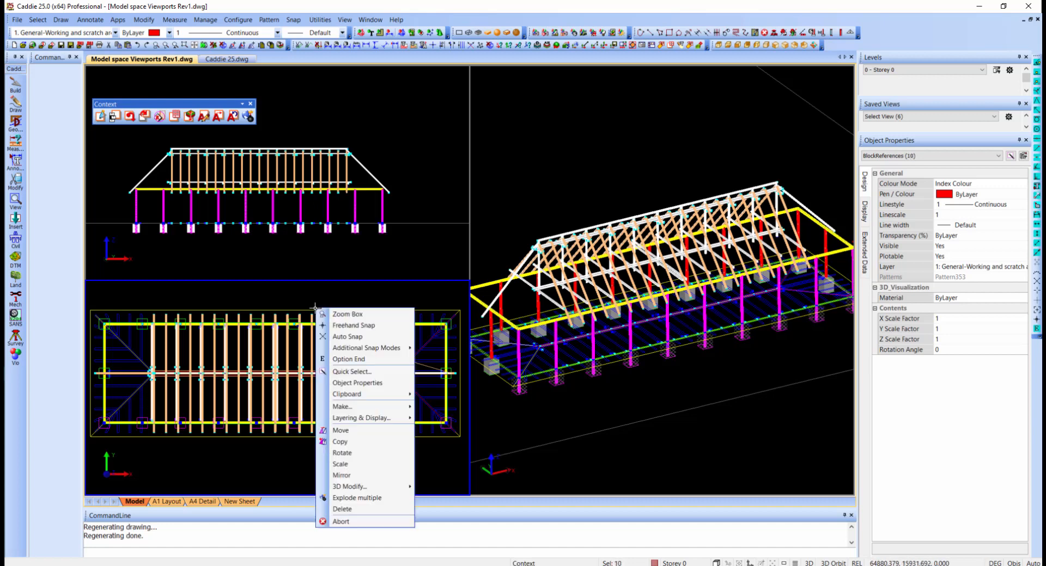
click(389, 445)
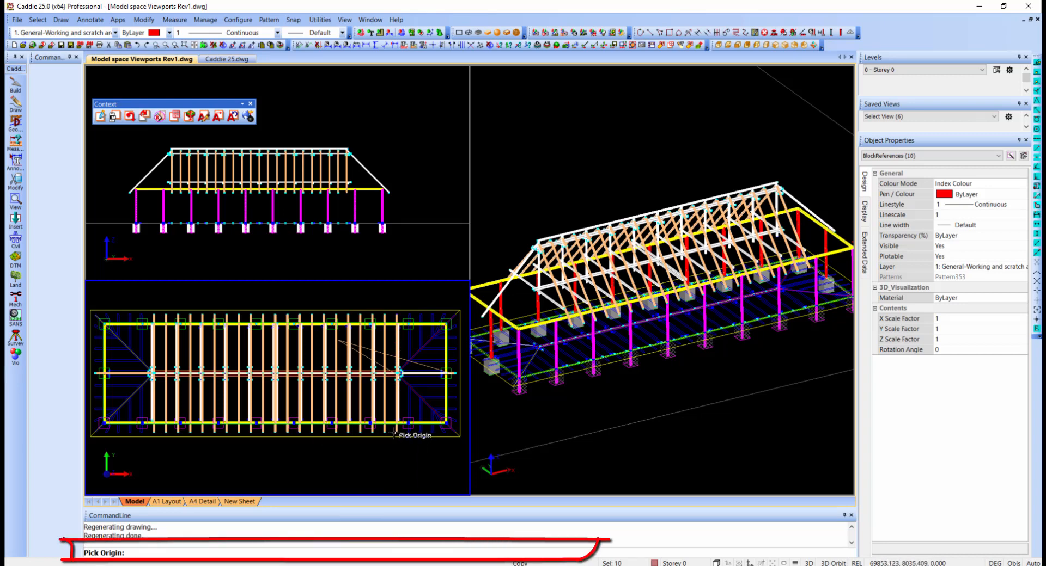
key(e)
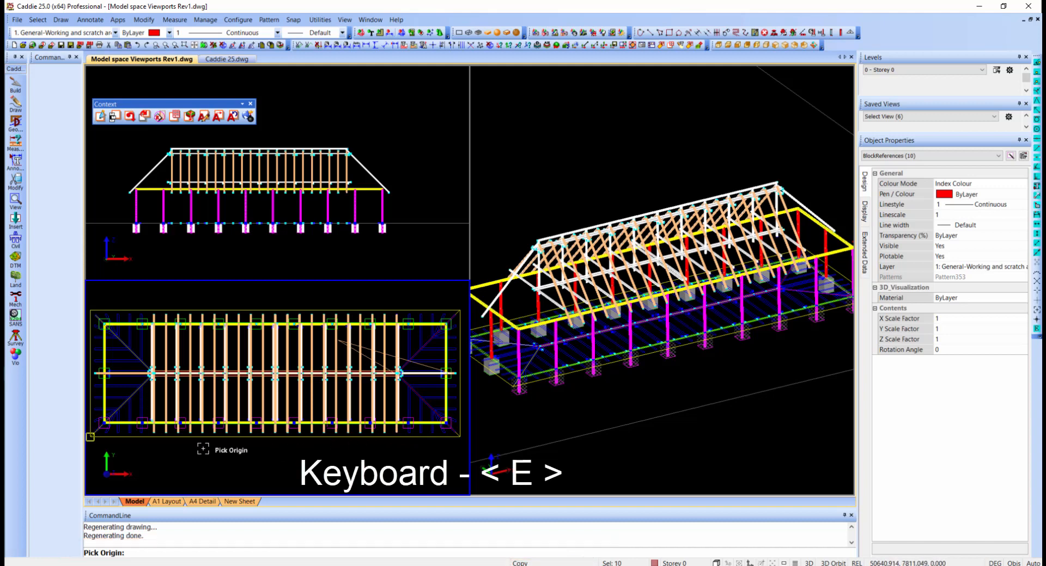
click(87, 438)
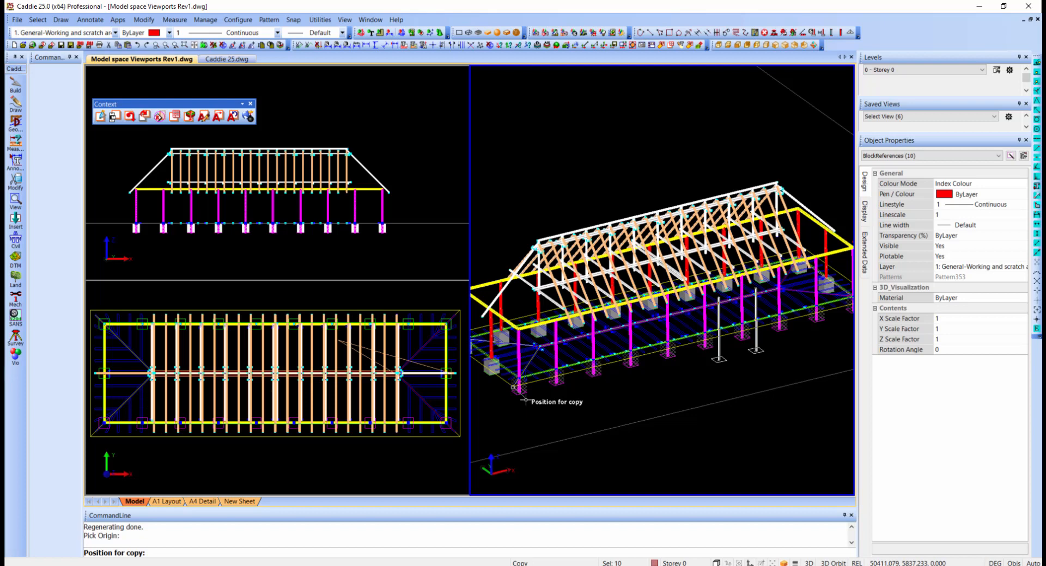
text(2500)
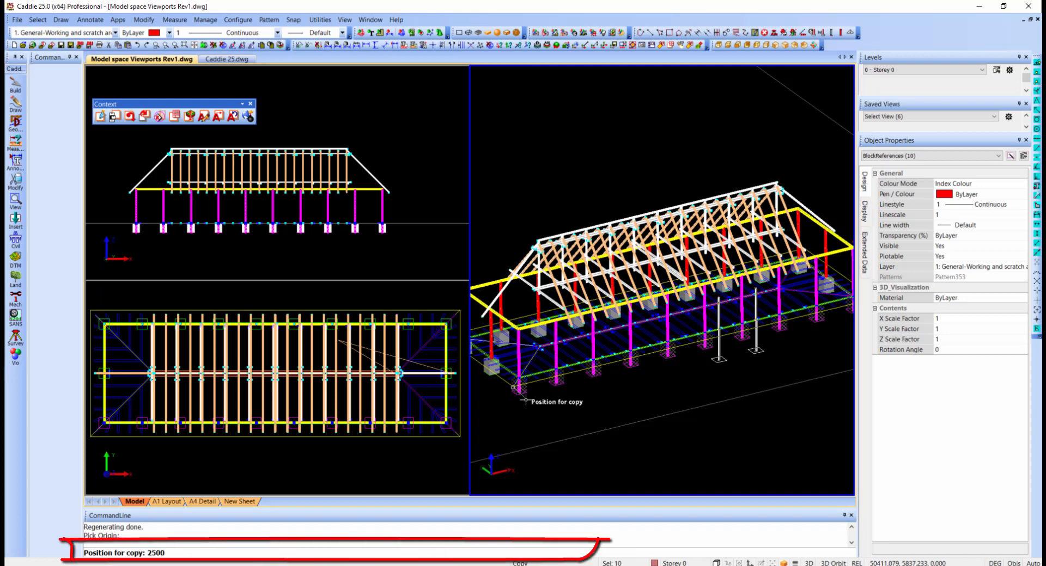
key(Down)
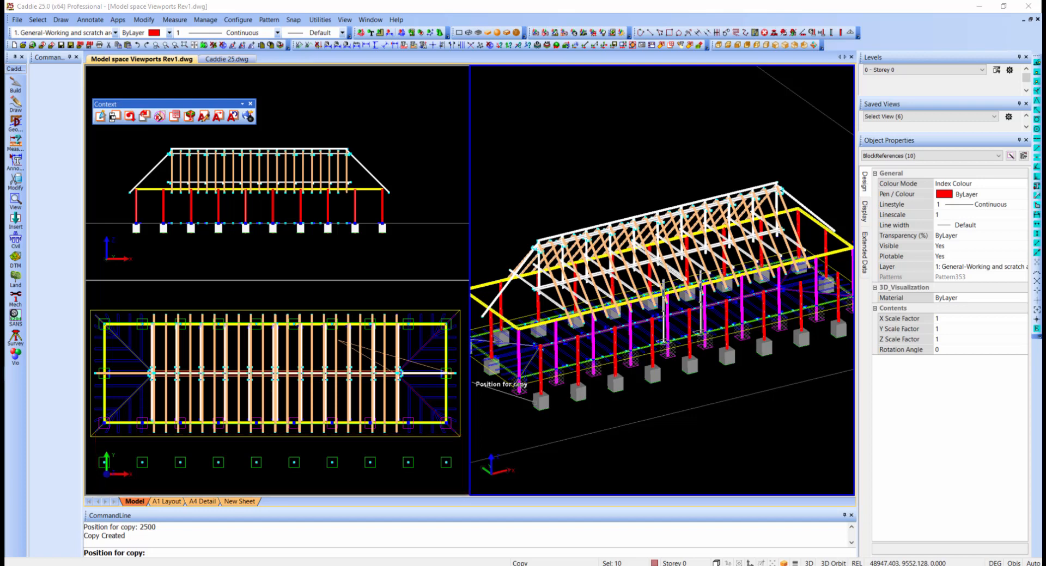
key(Escape)
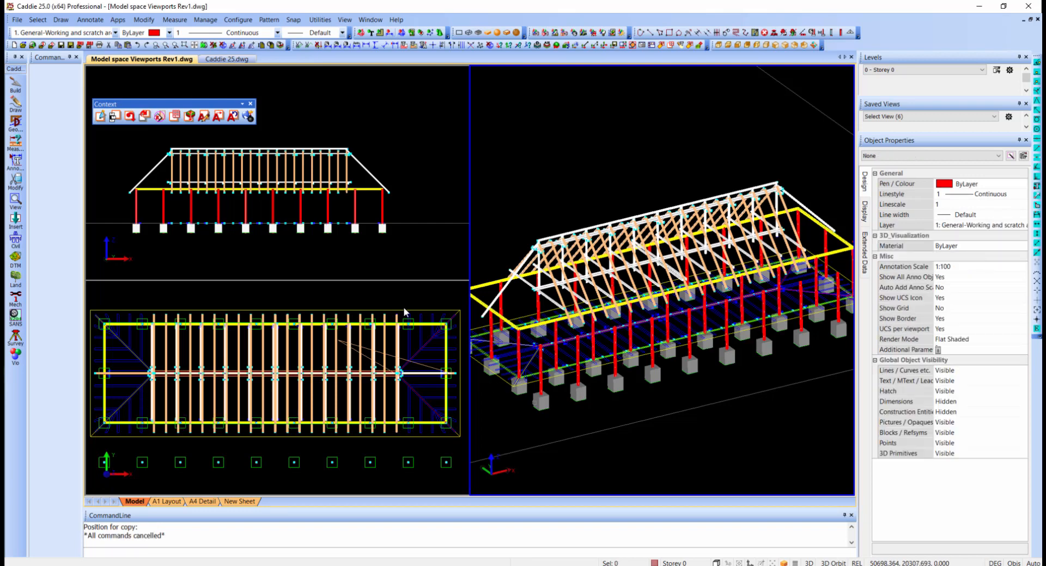
Step: Maximize the 3D viewport to show the building with the copied uprights
right_click(403, 307)
mouse_move(465, 492)
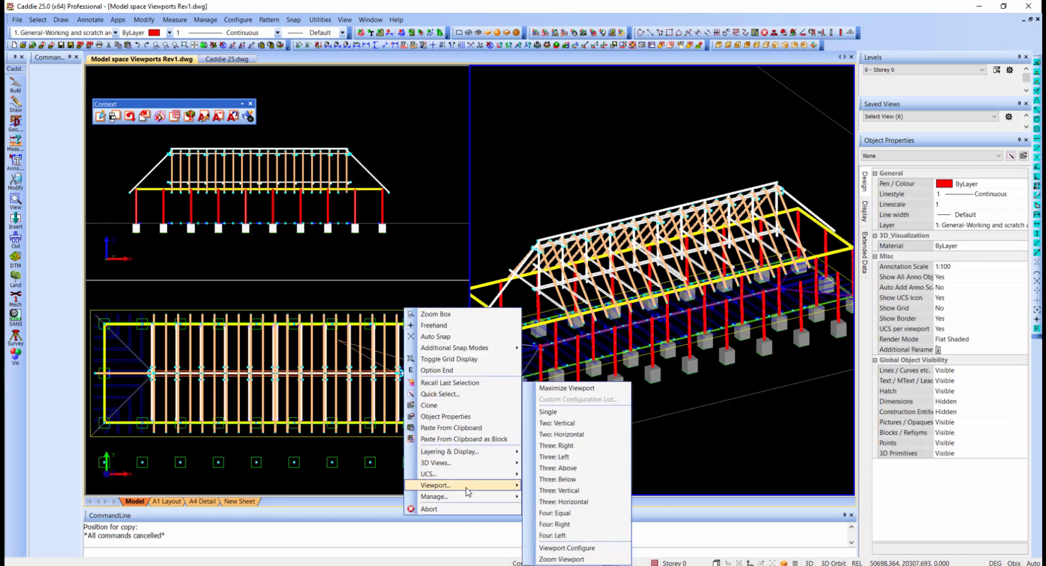
click(580, 386)
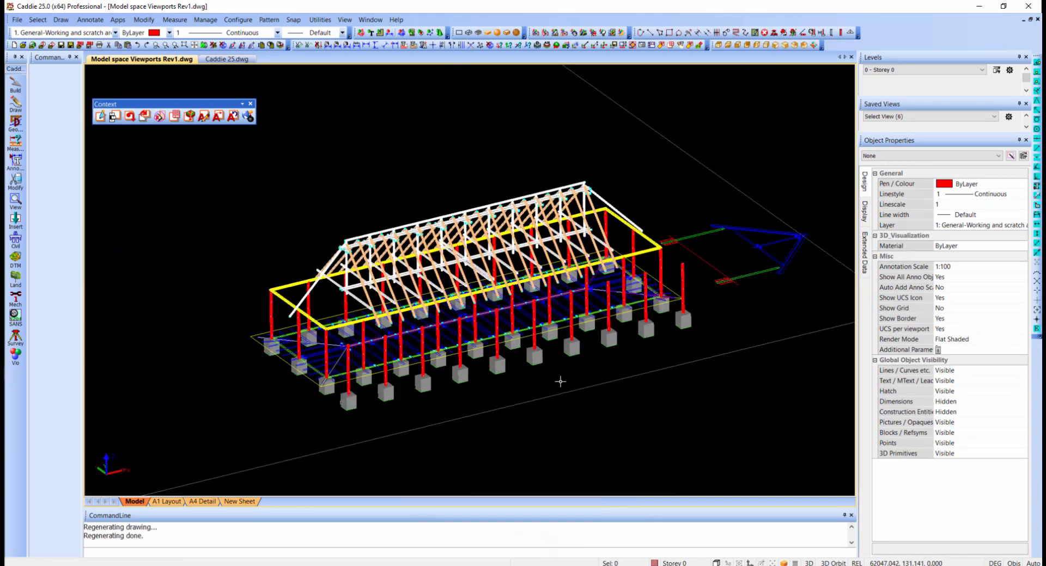
shift+middle_drag(551, 375, 554, 376)
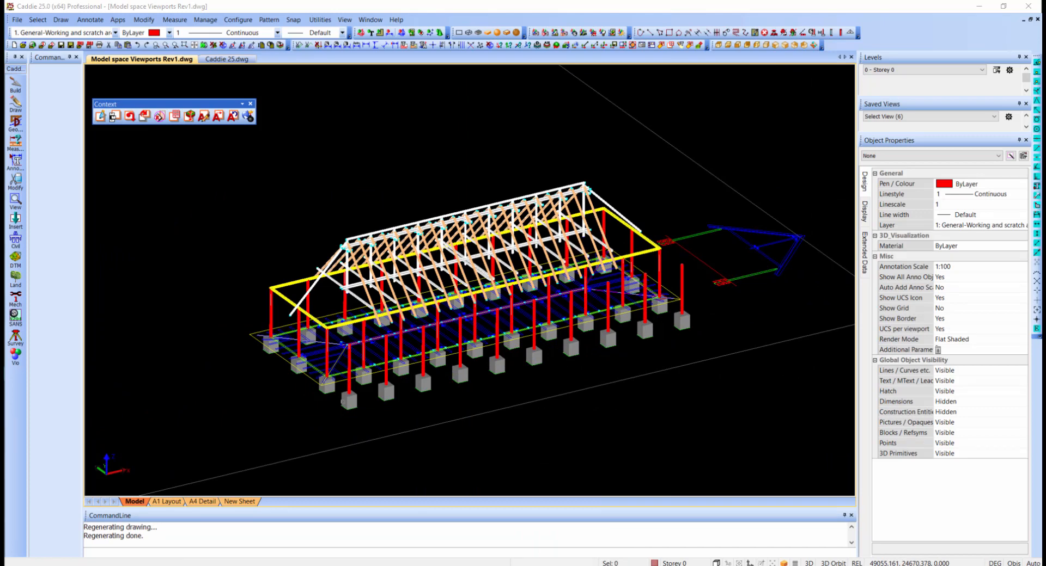
Step: Restore the split three-viewport layout showing the elevation, plan and 3D views
right_click(376, 301)
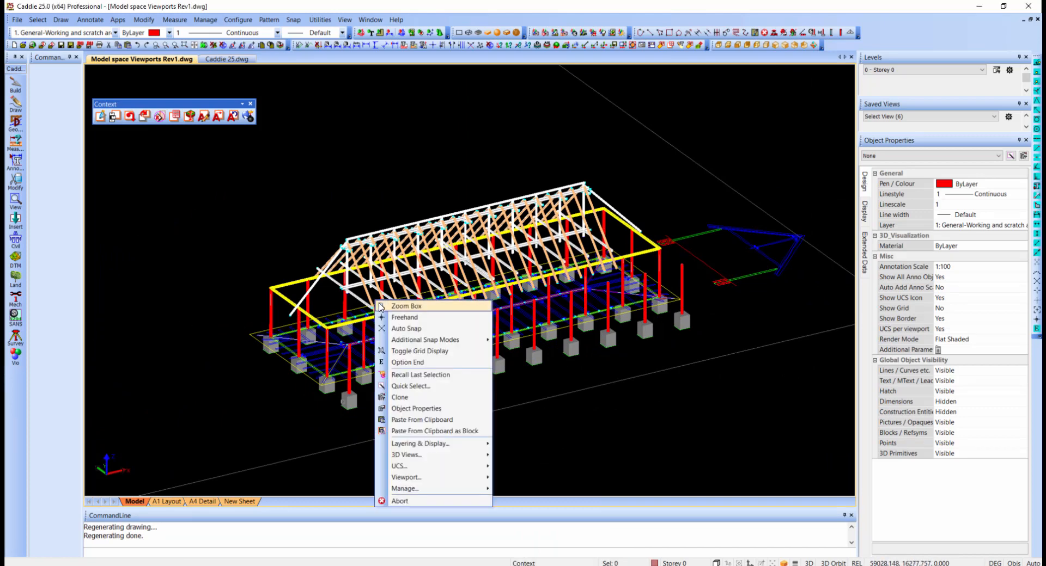
mouse_move(456, 489)
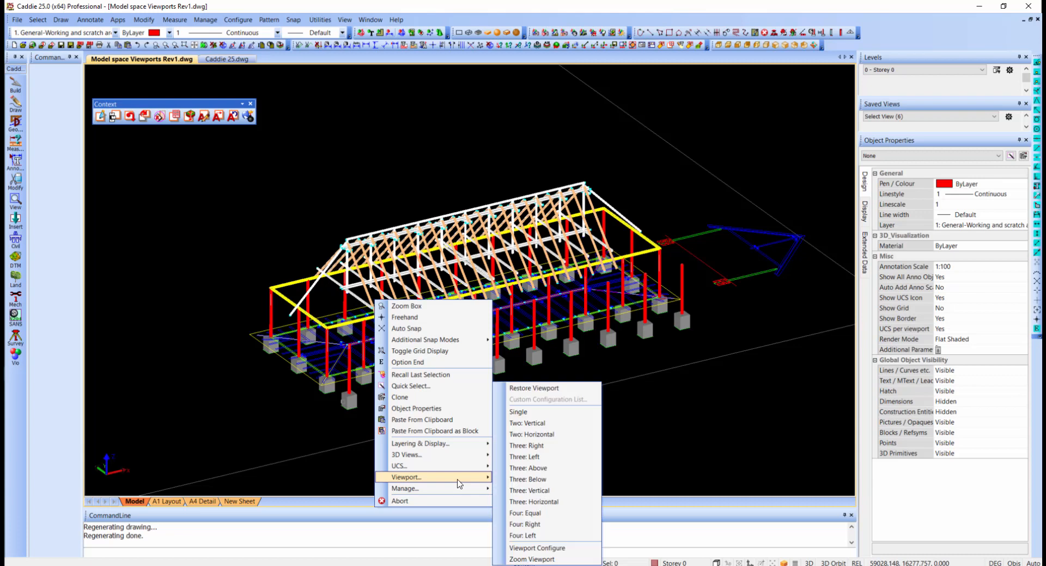
click(571, 389)
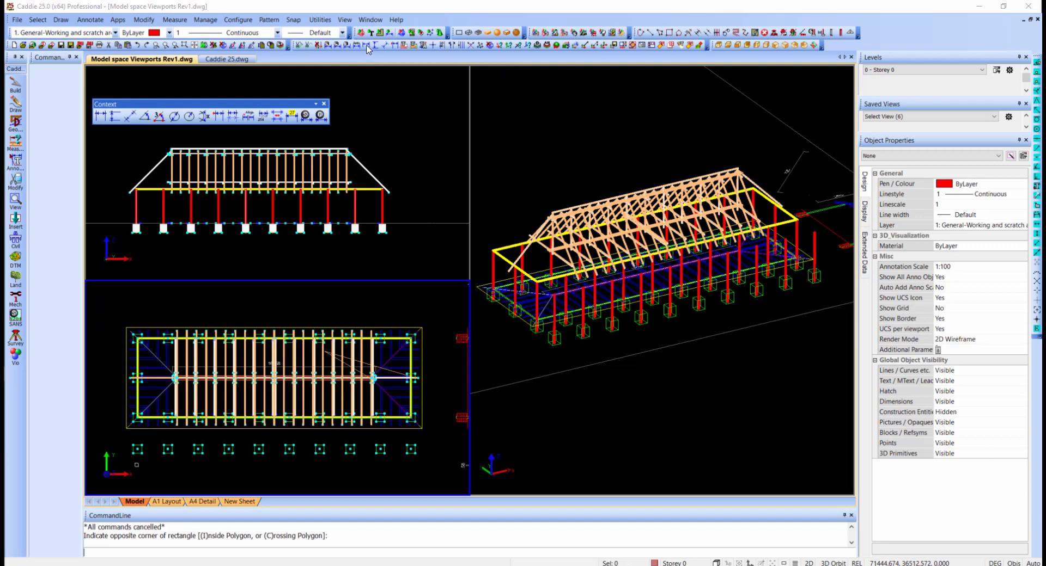
Step: Start a horizontal chained dimension below the copied footing row in the plan viewport, dimensioning the first four footings and the gaps between them
click(366, 45)
click(134, 455)
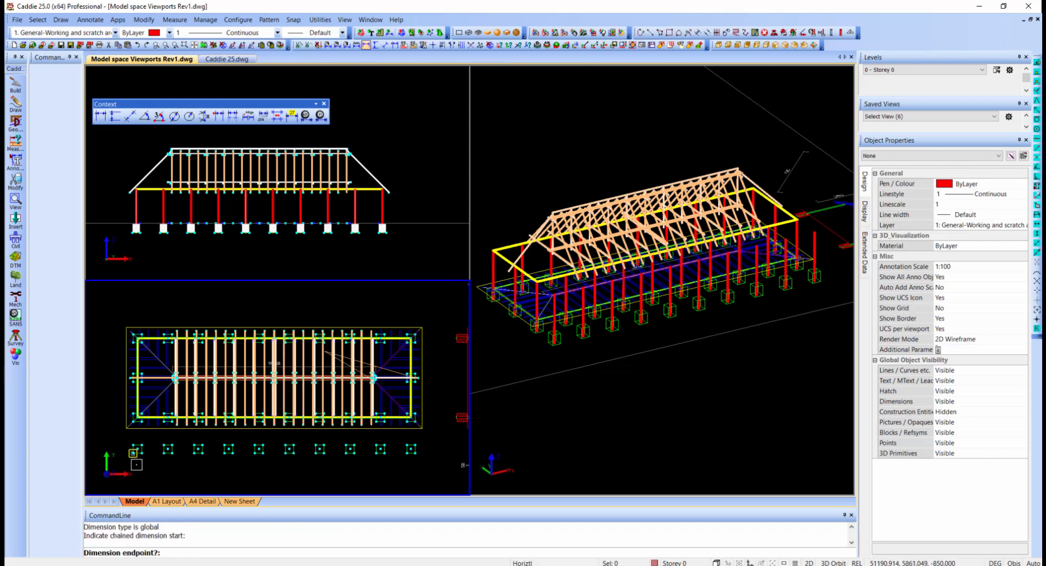
click(141, 455)
click(150, 470)
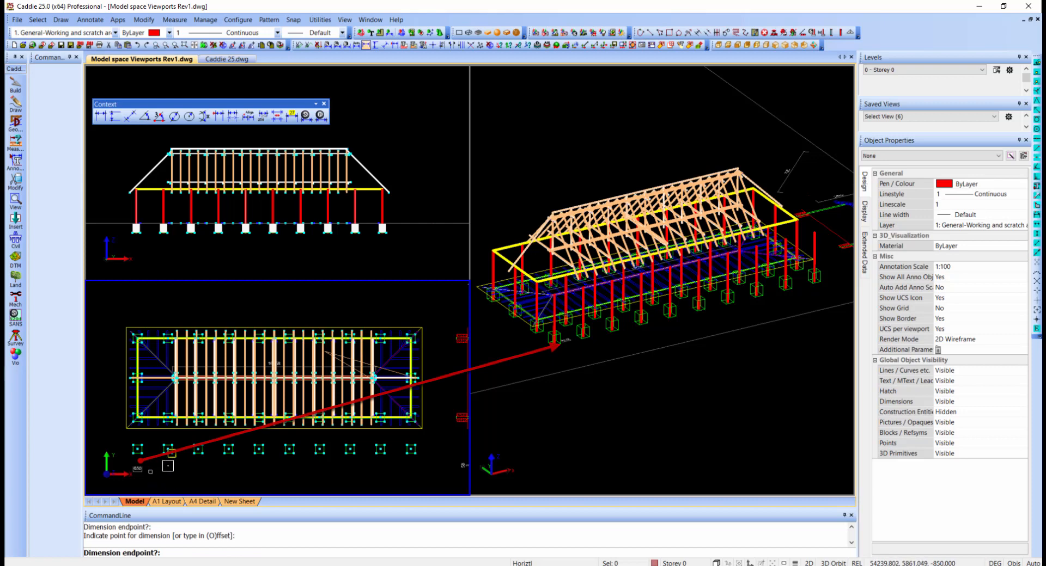
click(162, 464)
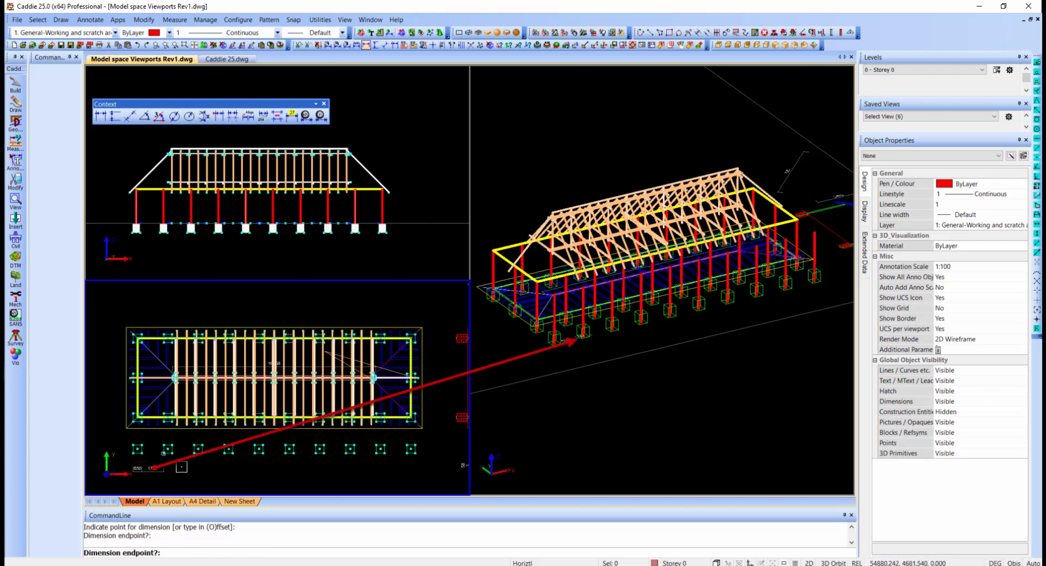
click(179, 461)
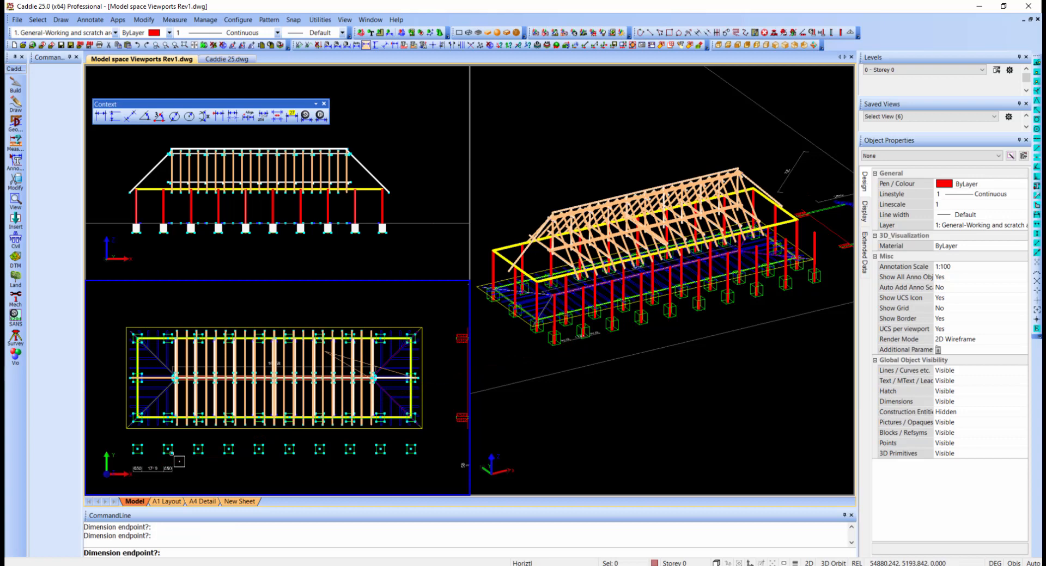
click(194, 461)
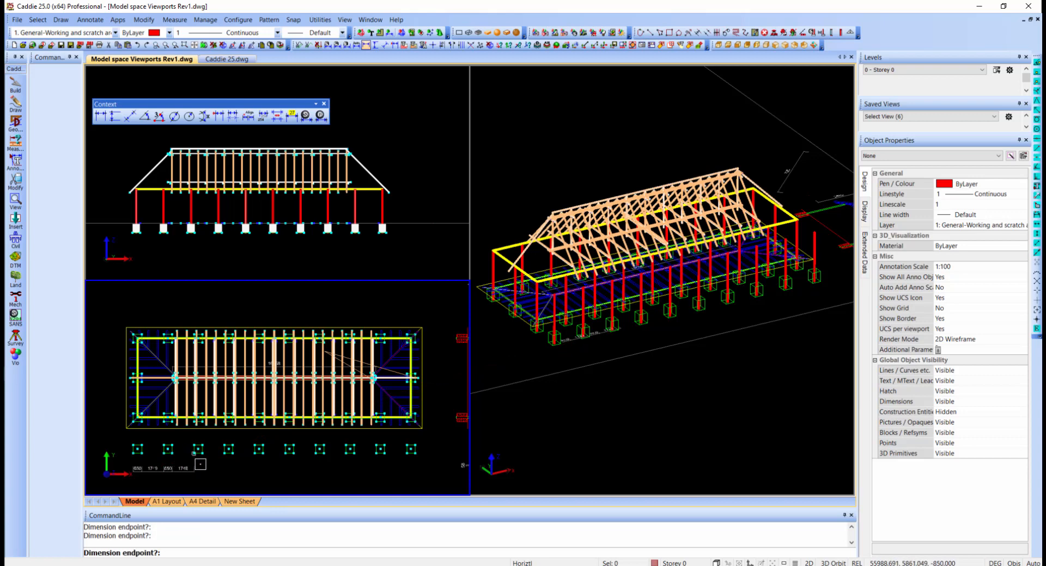
click(206, 461)
click(225, 461)
click(233, 461)
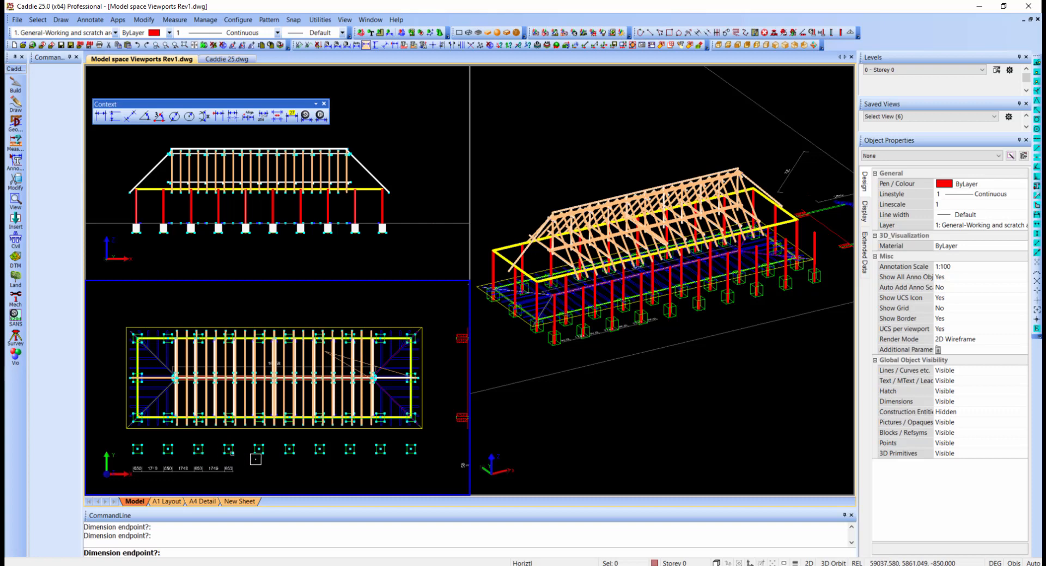
Step: Continue the chained dimension through the edges of the remaining six copied footings to the row's far end
click(256, 461)
click(263, 460)
click(286, 461)
click(294, 460)
click(316, 460)
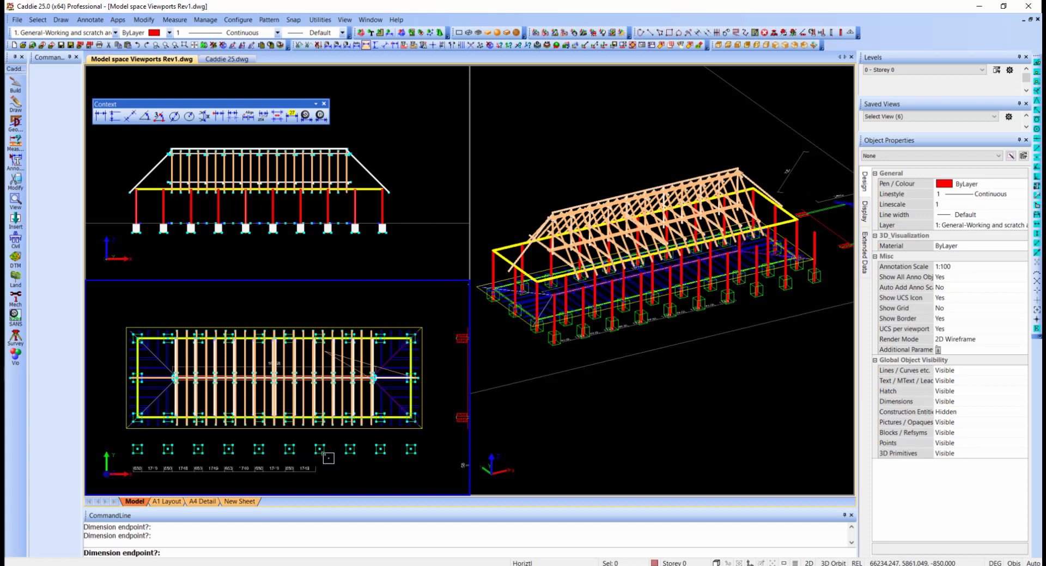
click(324, 460)
click(346, 461)
click(355, 460)
click(377, 461)
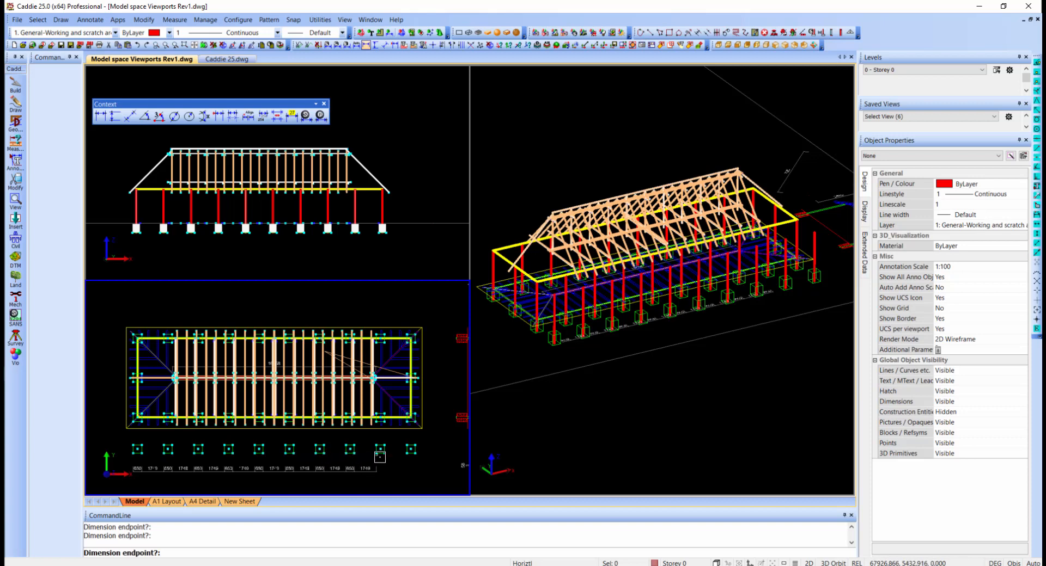
click(385, 460)
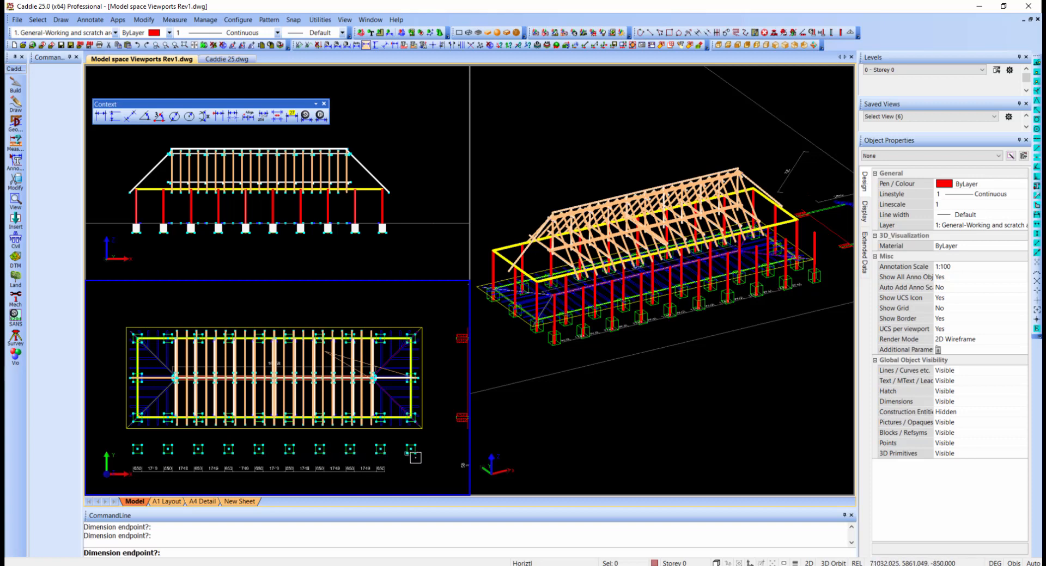
click(415, 458)
Step: Add an overall horizontal dimension below the chain, from the first footing's outer corner to the last footing's outer corner
click(366, 45)
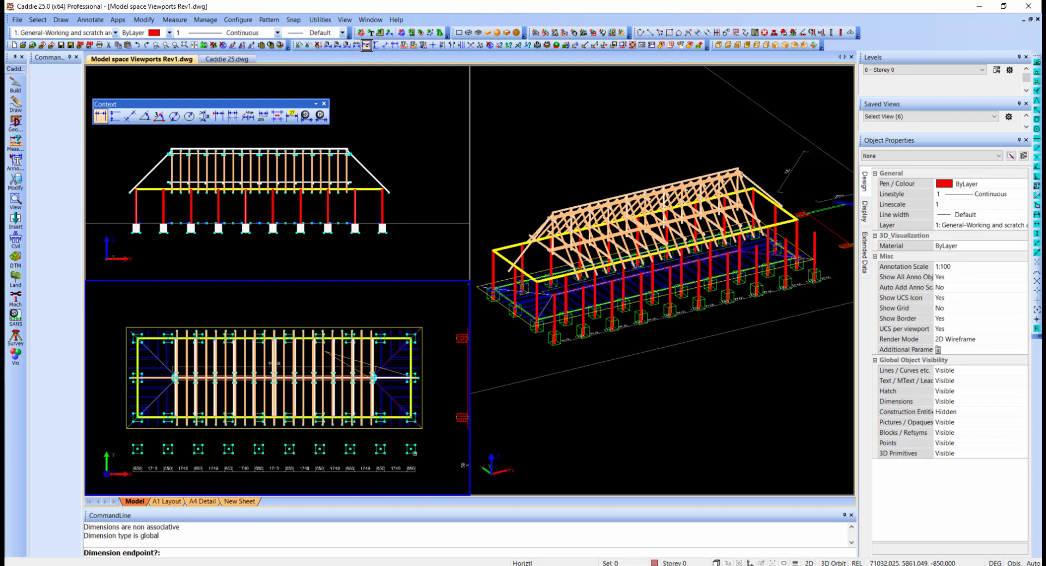
click(132, 454)
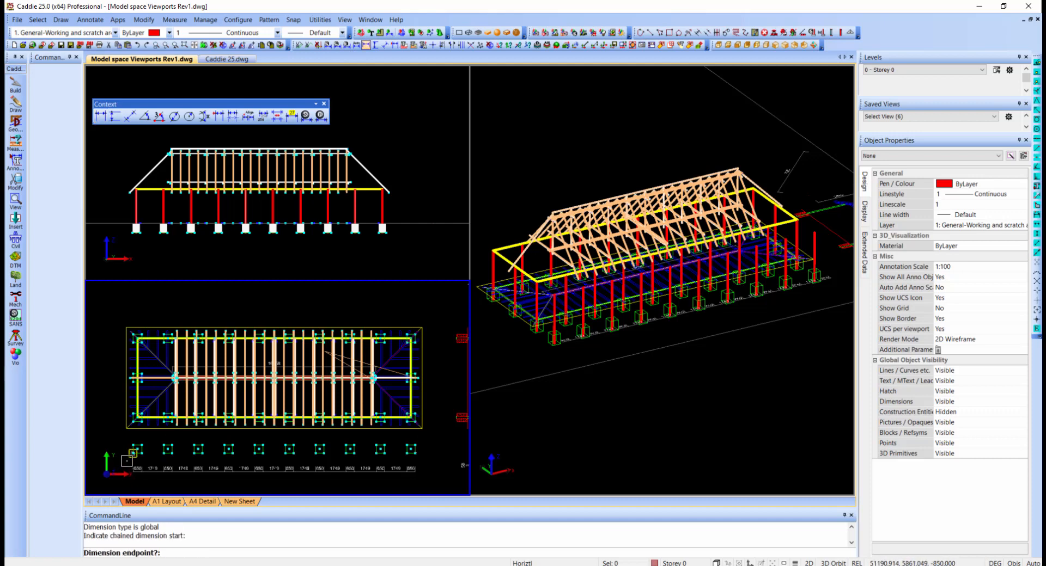
click(417, 463)
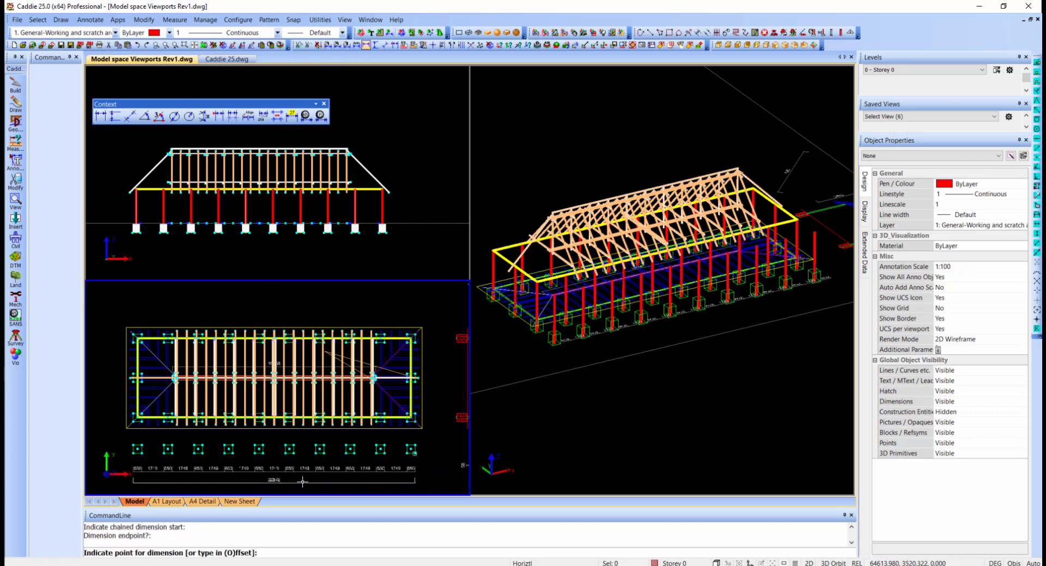